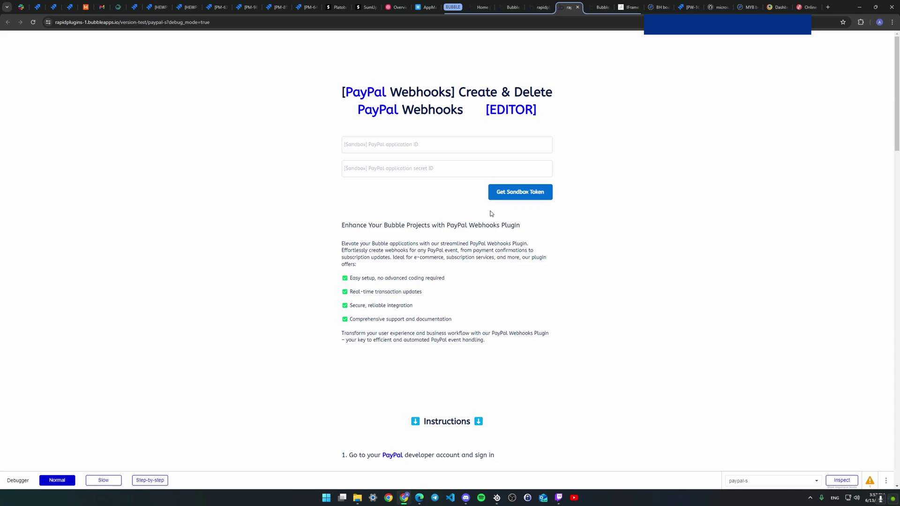
pyautogui.click(511, 201)
pyautogui.click(350, 146)
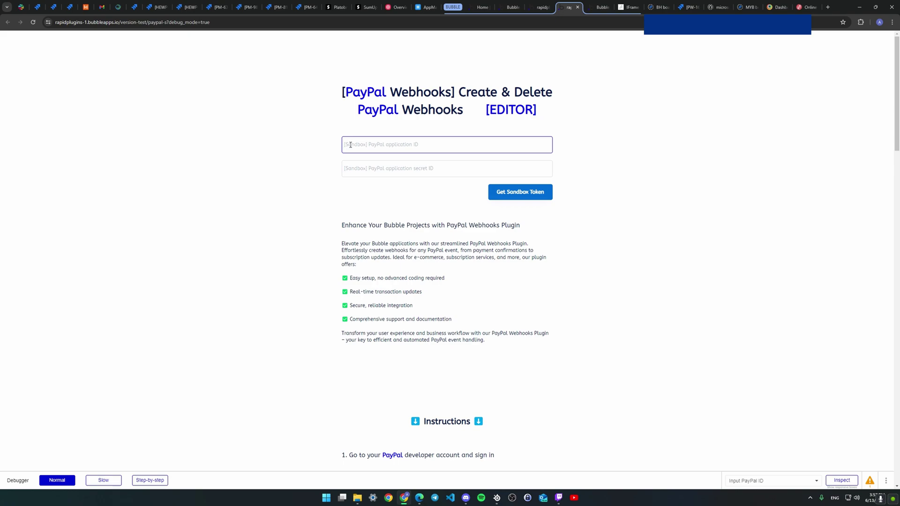
pyautogui.click(316, 219)
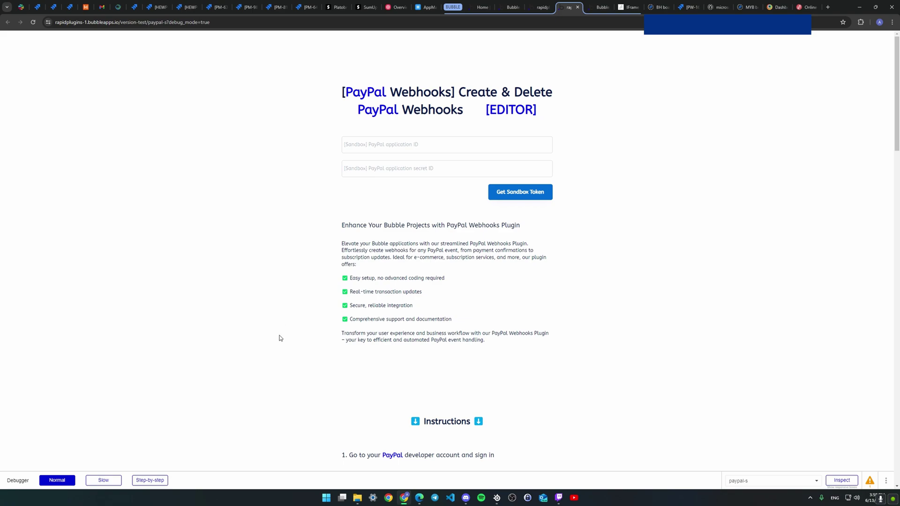
# Switch to the PayPal Developer Dashboard and open the details of the sandbox REST API app "test facilitators Test Store"
pyautogui.click(419, 498)
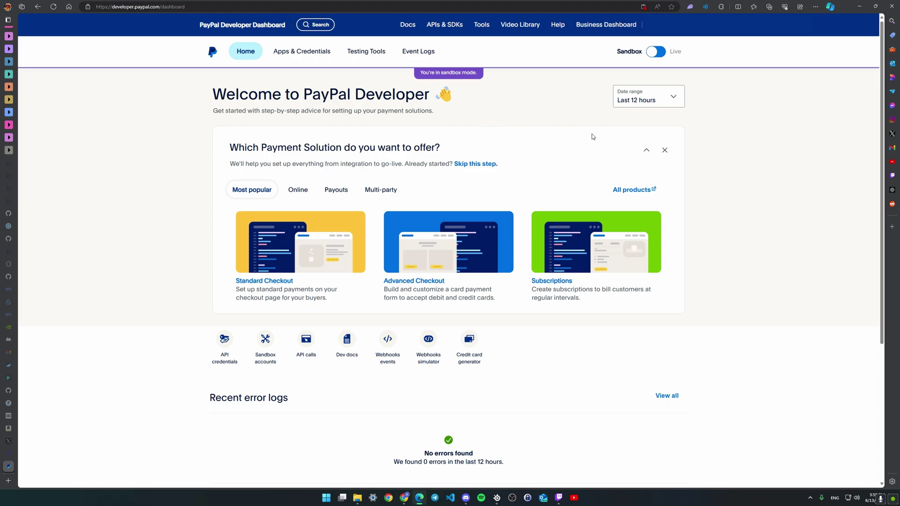
pyautogui.moveTo(112, 6); pyautogui.dragTo(177, 6)
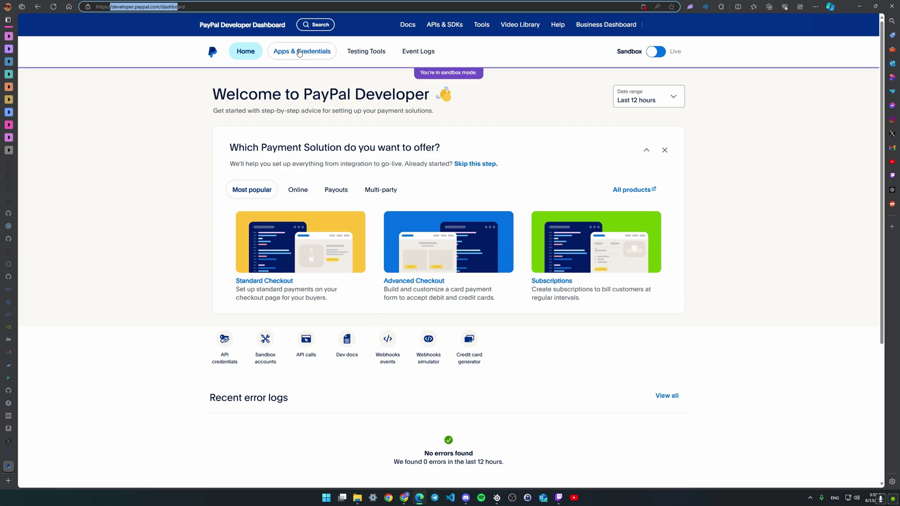
pyautogui.click(302, 55)
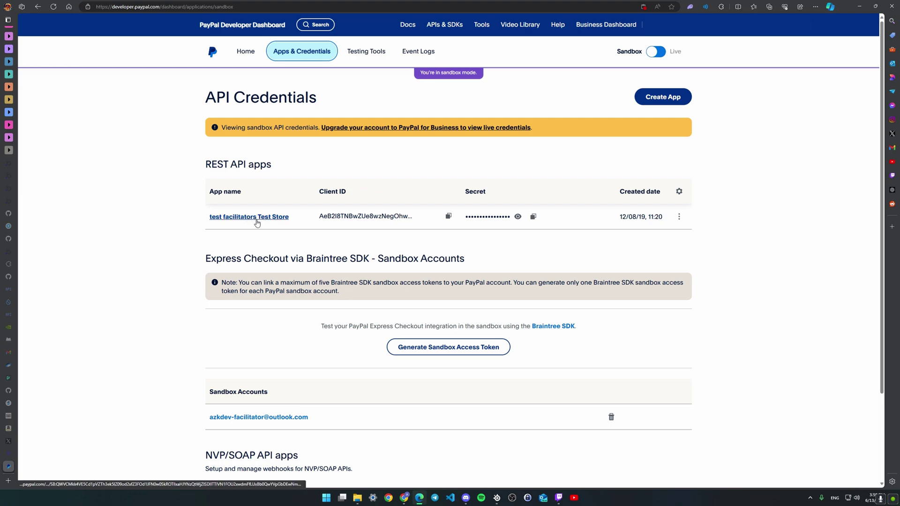
pyautogui.scroll(-3, 254, 256)
pyautogui.scroll(3, 253, 256)
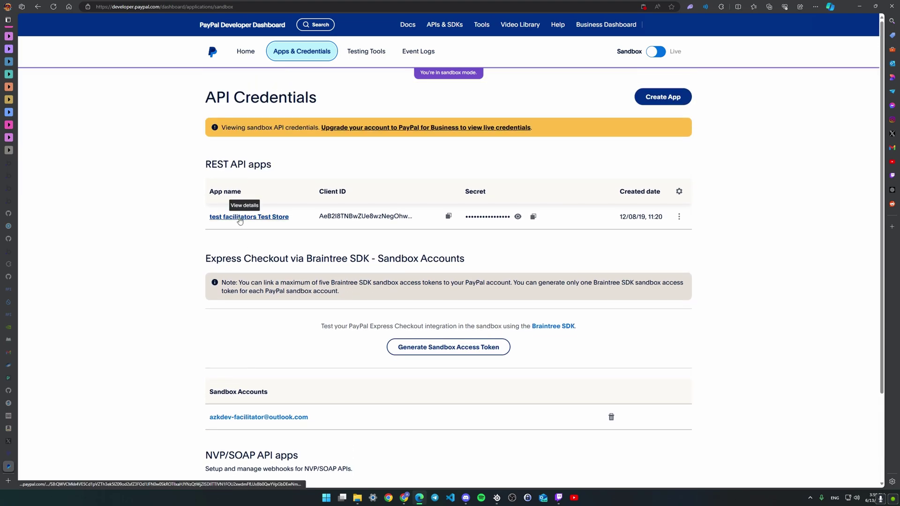
pyautogui.click(240, 219)
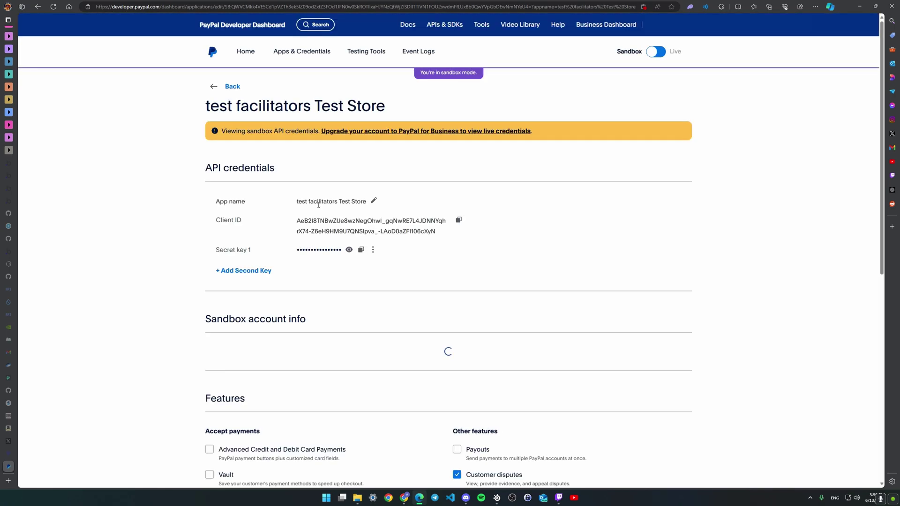
# Start adding a new webhook in the app's Sandbox Webhooks section
pyautogui.scroll(-4, 404, 276)
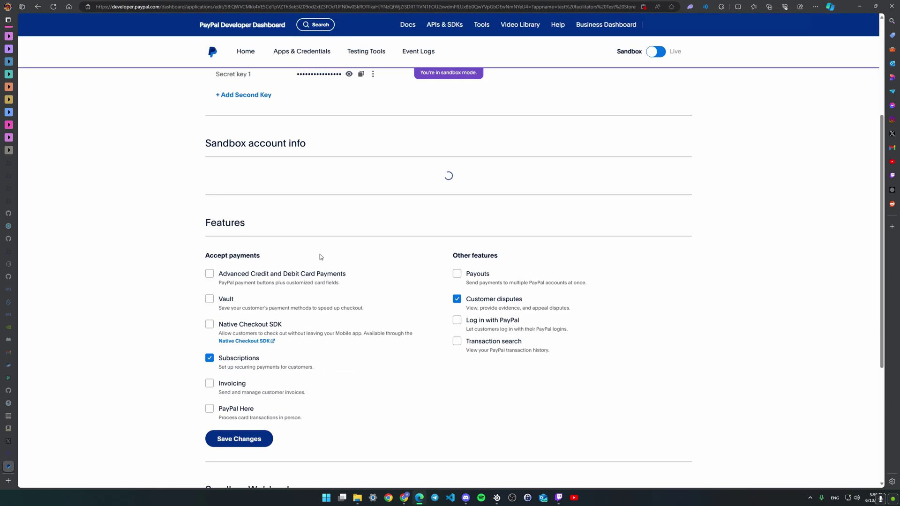
pyautogui.scroll(-4, 315, 256)
pyautogui.scroll(-4, 332, 259)
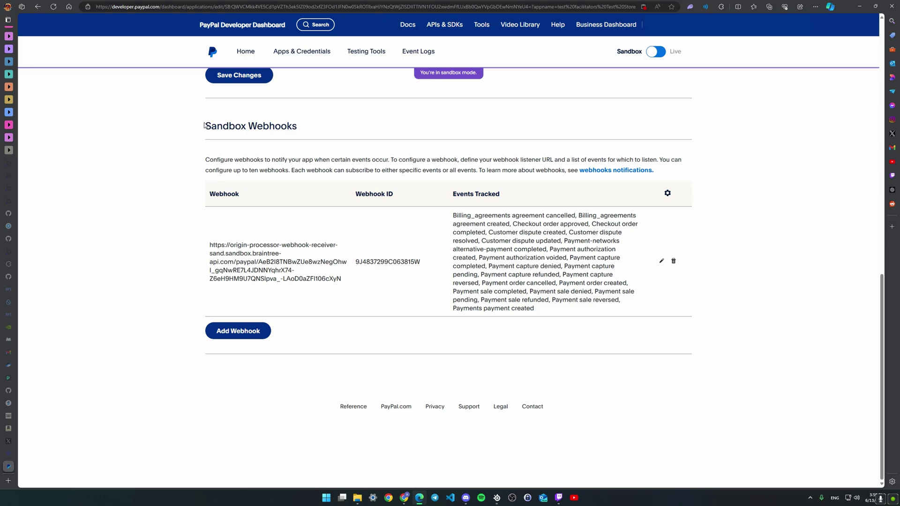
pyautogui.moveTo(205, 126); pyautogui.dragTo(297, 126)
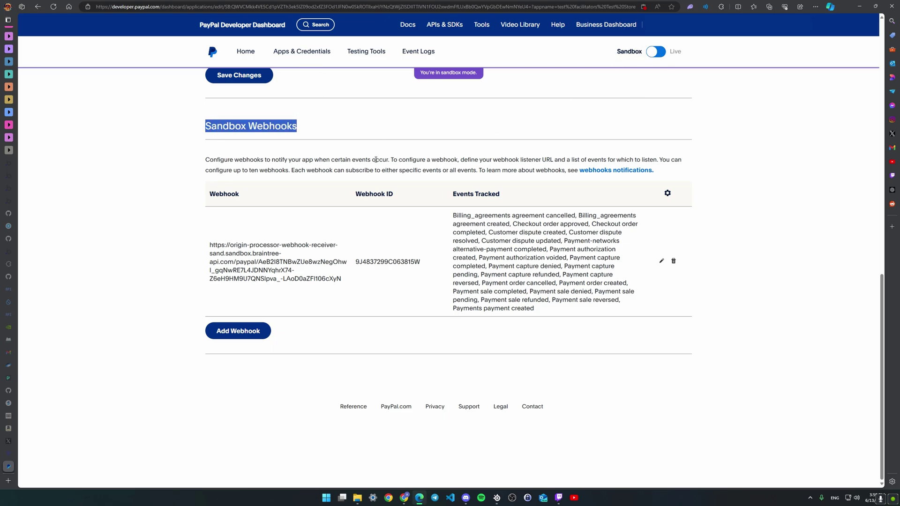
pyautogui.click(182, 227)
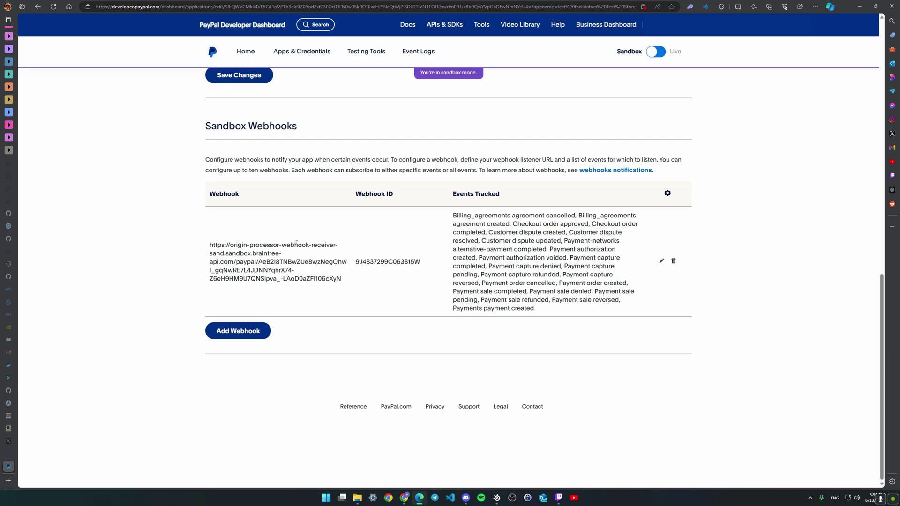
pyautogui.click(235, 334)
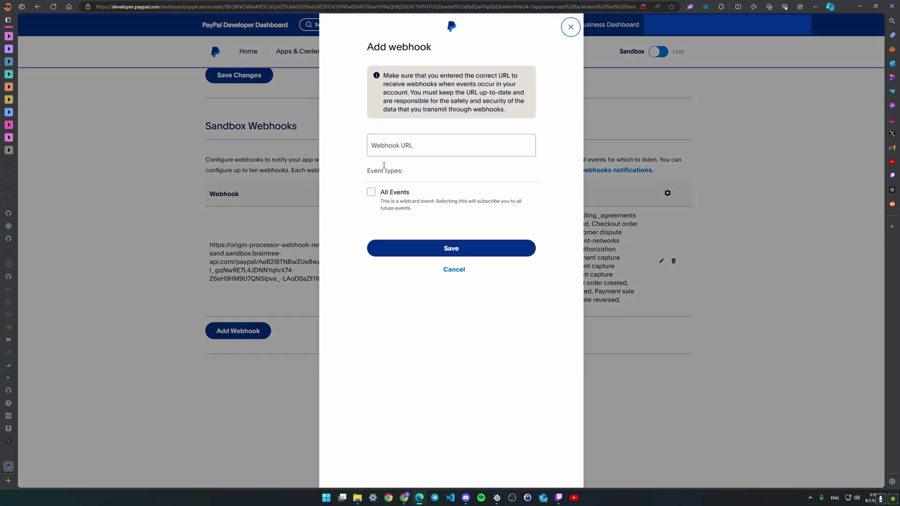
pyautogui.click(402, 147)
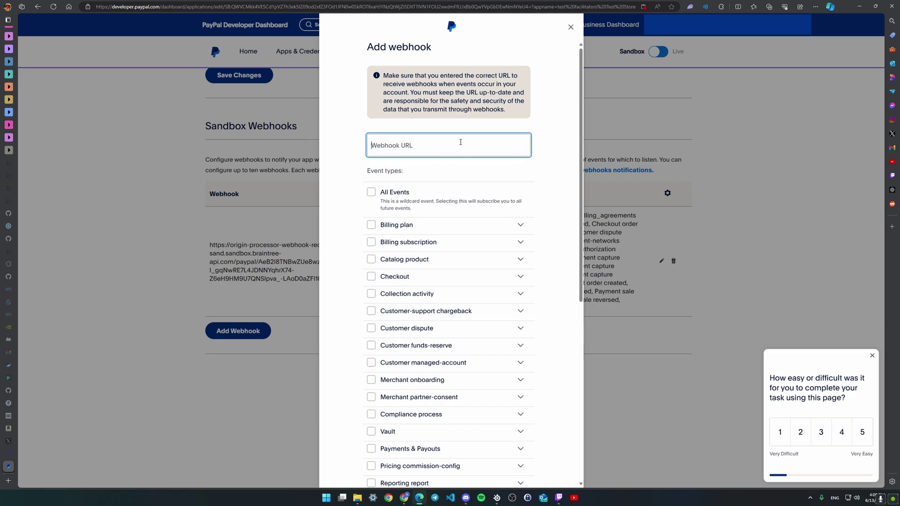
# Subscribe the new webhook to All Events and review the included event types
pyautogui.scroll(-2, 412, 203)
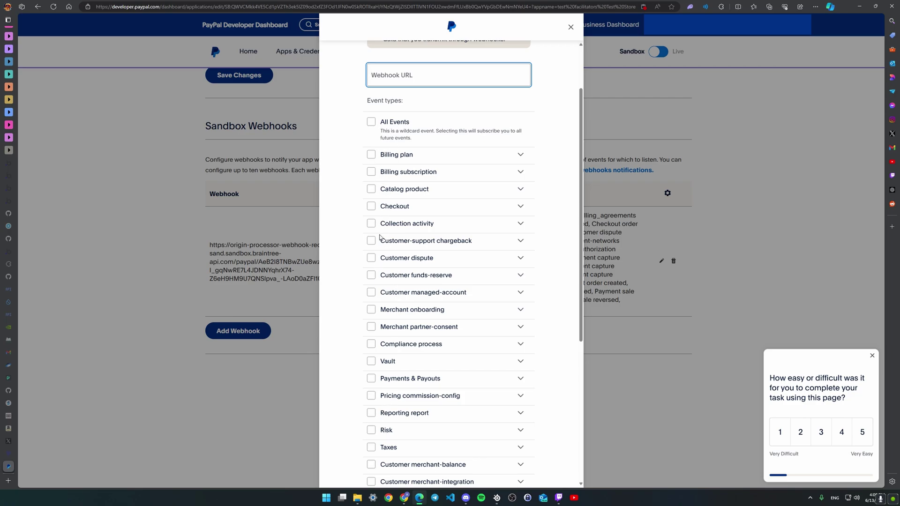
pyautogui.click(372, 123)
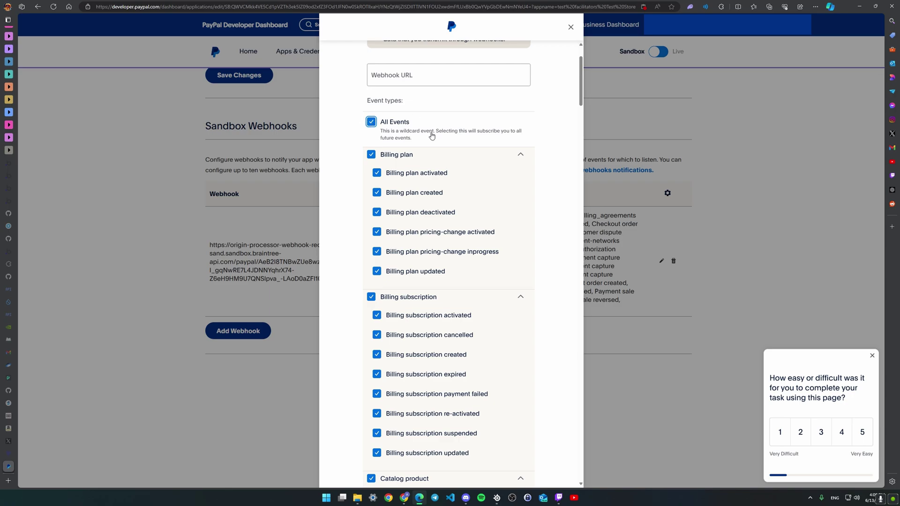
pyautogui.scroll(-15, 452, 257)
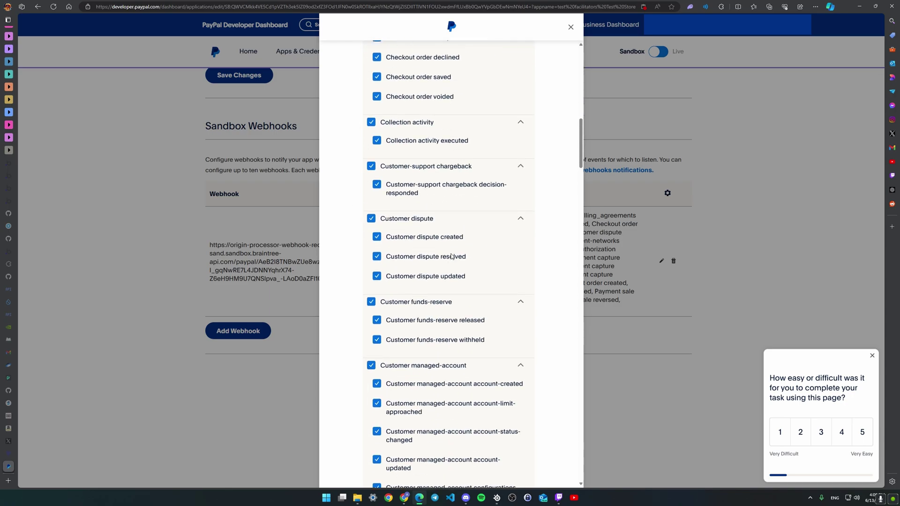
pyautogui.scroll(-15, 452, 257)
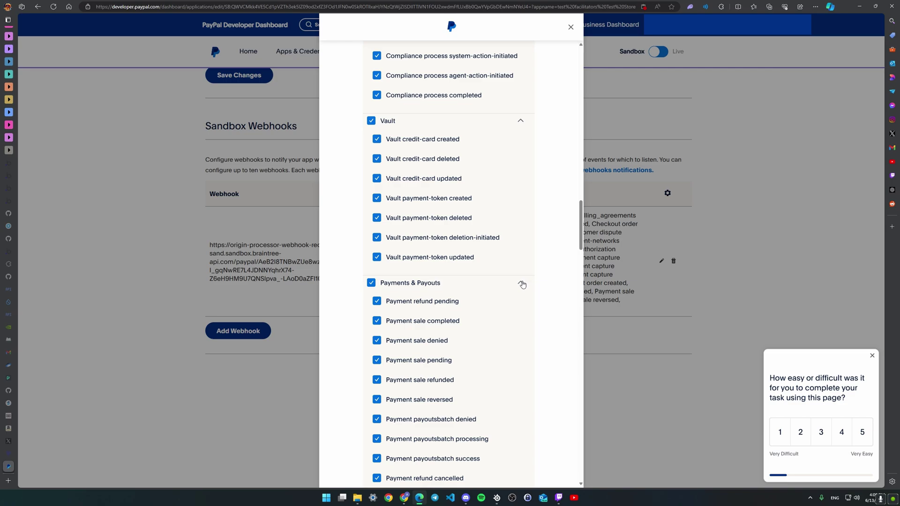
pyautogui.scroll(15, 514, 266)
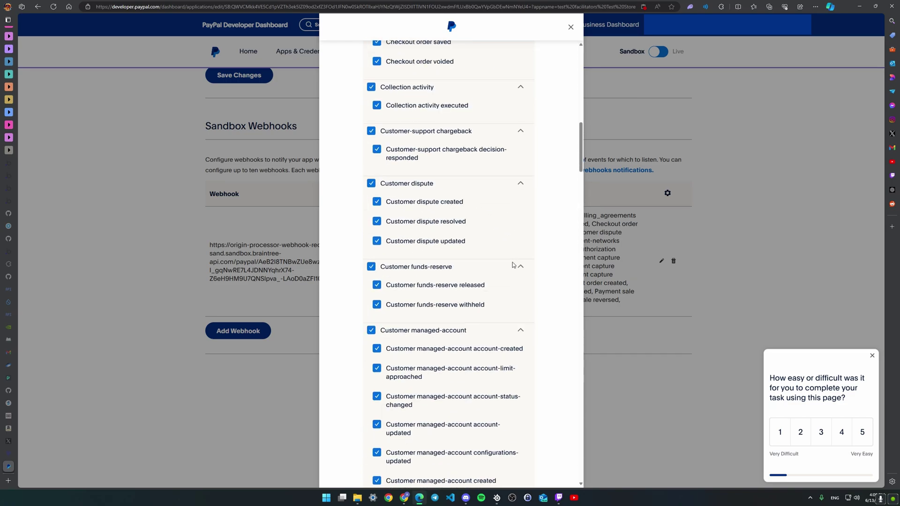
pyautogui.scroll(15, 514, 266)
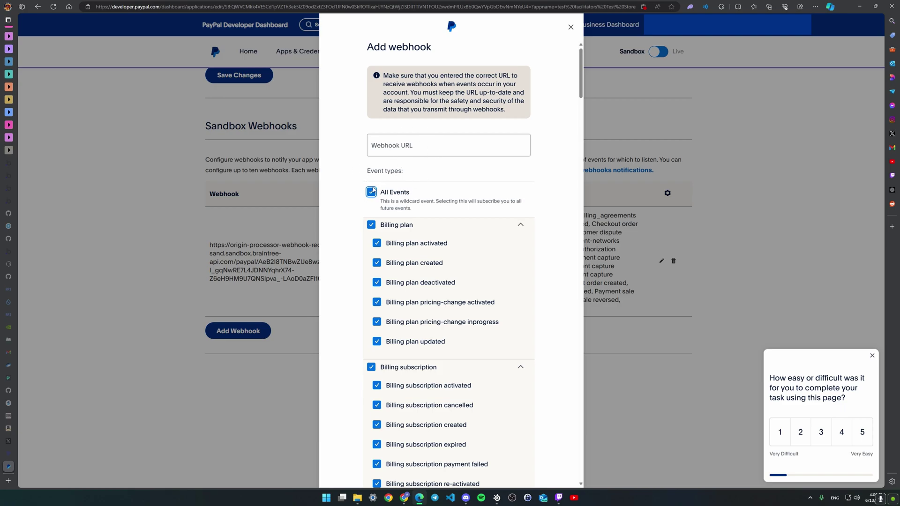
pyautogui.click(399, 144)
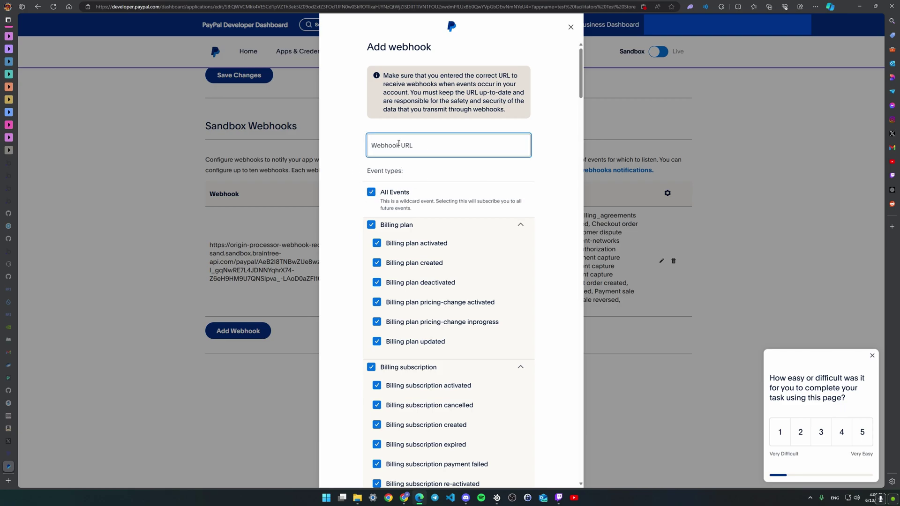
pyautogui.write('https://my-bab')
pyautogui.press('BackSpace')
pyautogui.write('ubble ')
pyautogui.write('app.com/webhook')
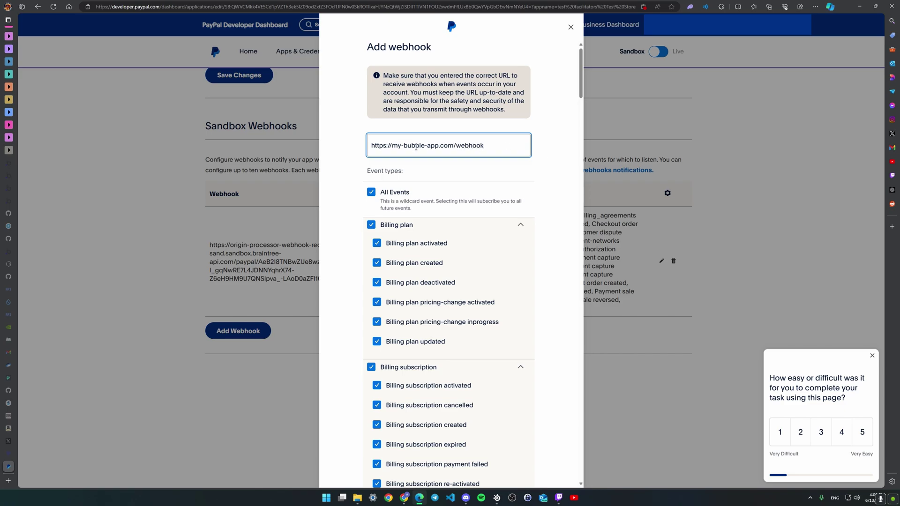
pyautogui.moveTo(487, 146); pyautogui.dragTo(455, 146)
pyautogui.click(554, 145)
# Save the new webhook and check its entry in the Sandbox Webhooks list
pyautogui.scroll(-20, 531, 238)
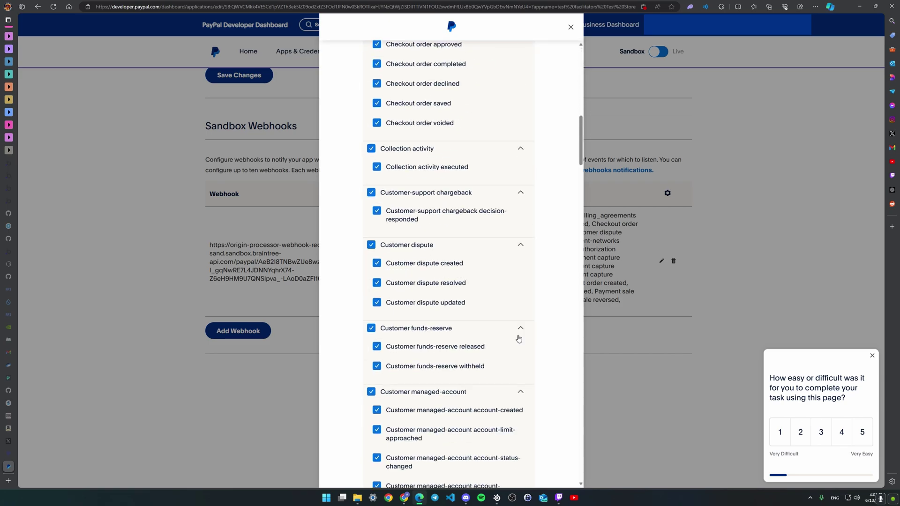
pyautogui.scroll(-20, 531, 362)
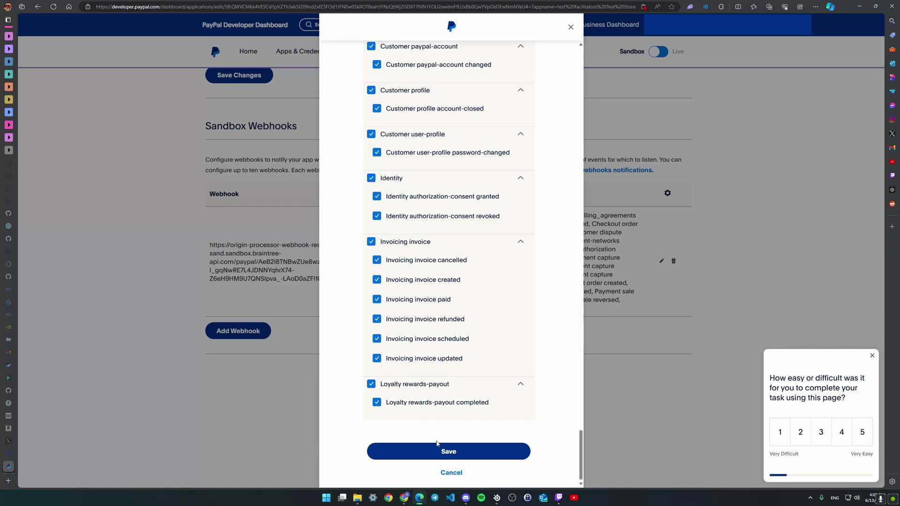
pyautogui.click(445, 451)
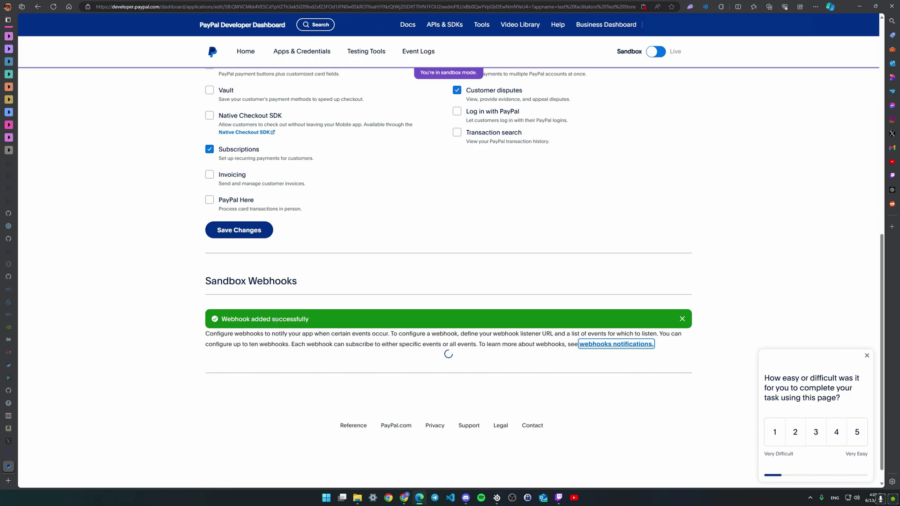
pyautogui.scroll(-4, 379, 360)
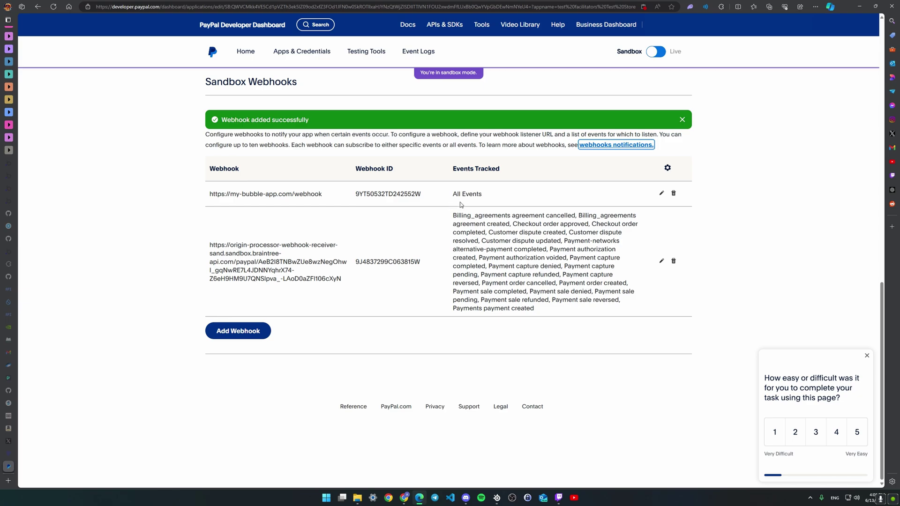
pyautogui.scroll(2, 555, 249)
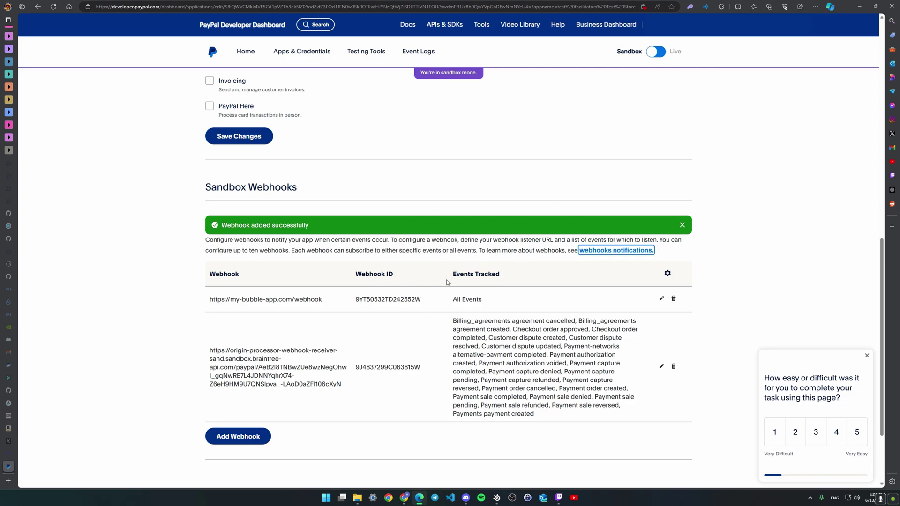
# Return to the PayPal Webhooks demo page in Chrome and examine its instructions and the sandbox application ID and secret fields
pyautogui.moveTo(403, 500)
pyautogui.click(404, 500)
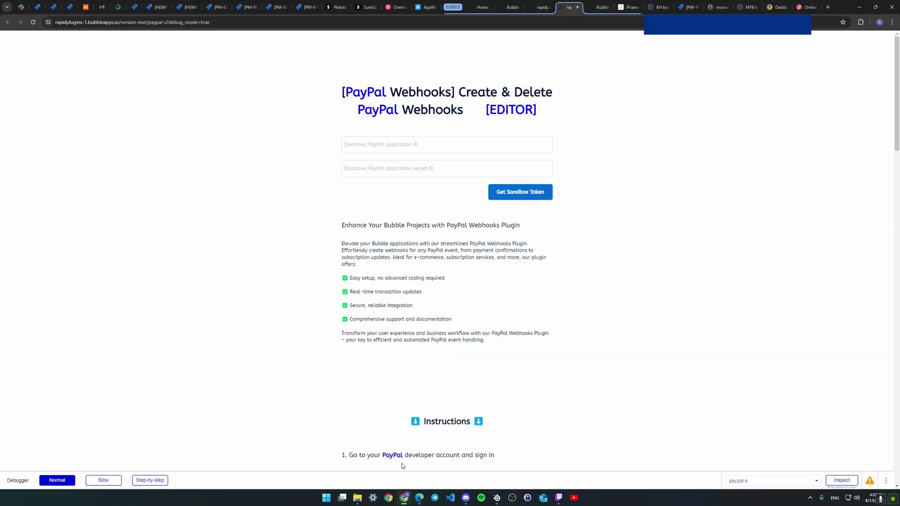
pyautogui.click(367, 252)
pyautogui.scroll(-5, 400, 310)
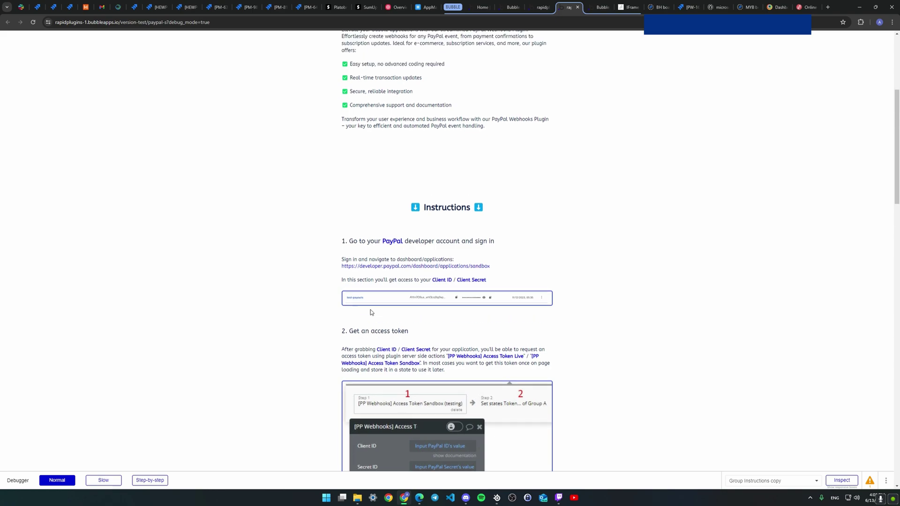
pyautogui.scroll(5, 370, 313)
pyautogui.click(369, 143)
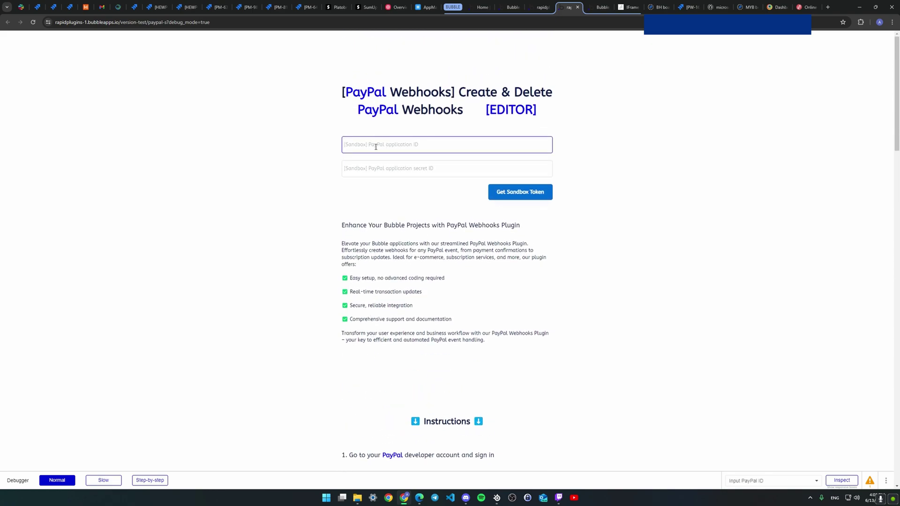
pyautogui.click(404, 169)
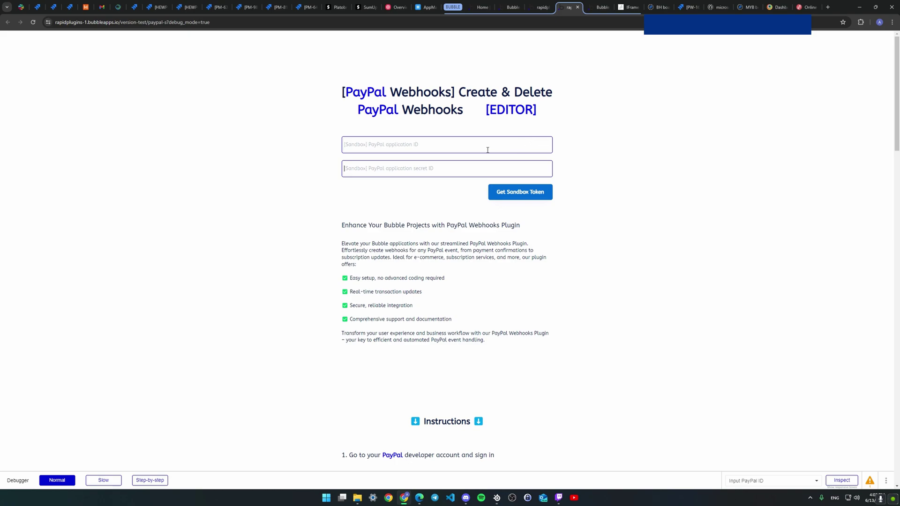
pyautogui.scroll(-2, 411, 259)
pyautogui.scroll(2, 411, 259)
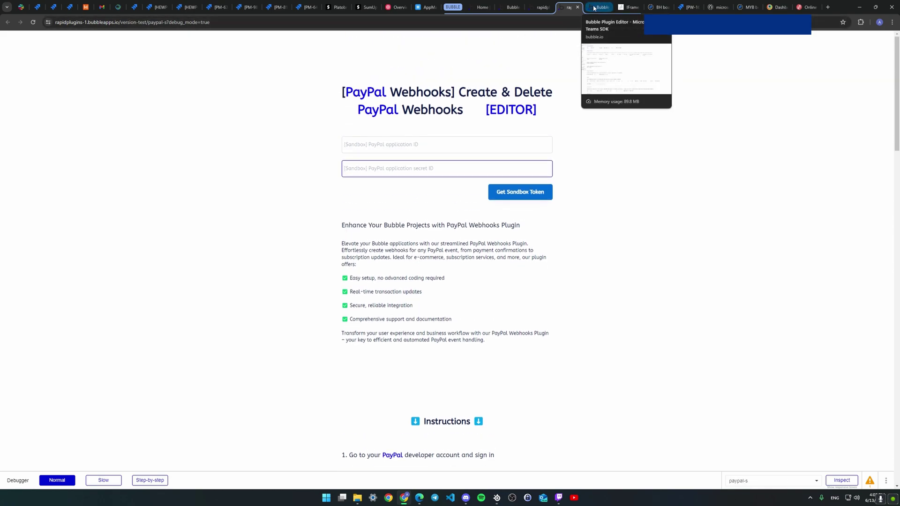
# Copy the app's Client ID from the PayPal Developer Dashboard into the demo page's sandbox PayPal application ID field
pyautogui.click(419, 498)
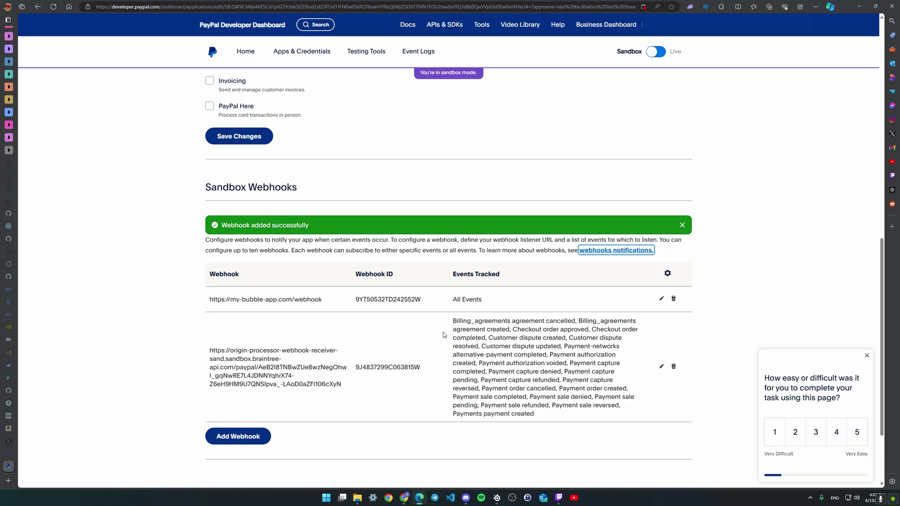
pyautogui.scroll(4, 358, 345)
pyautogui.scroll(6, 363, 341)
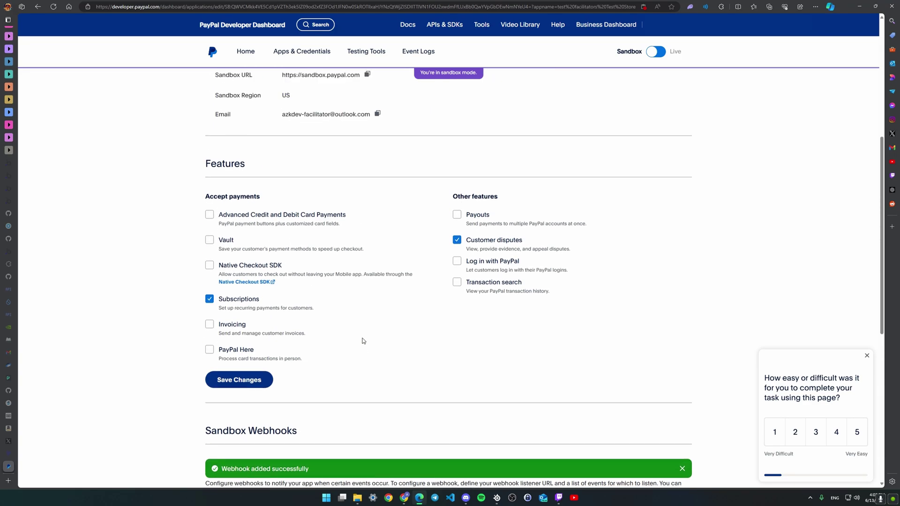
pyautogui.click(459, 221)
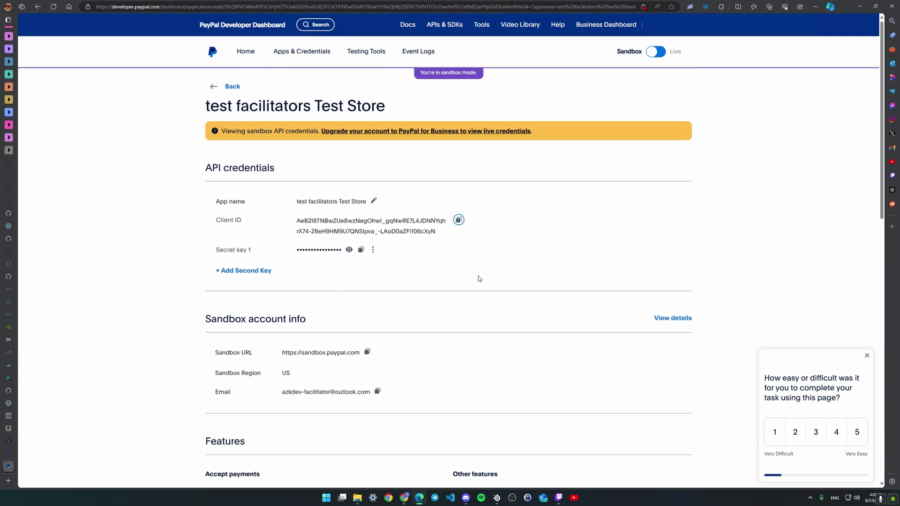
pyautogui.hotkey('alt', 'Tab')
pyautogui.click(453, 147)
pyautogui.hotkey('ctrl', 'v')
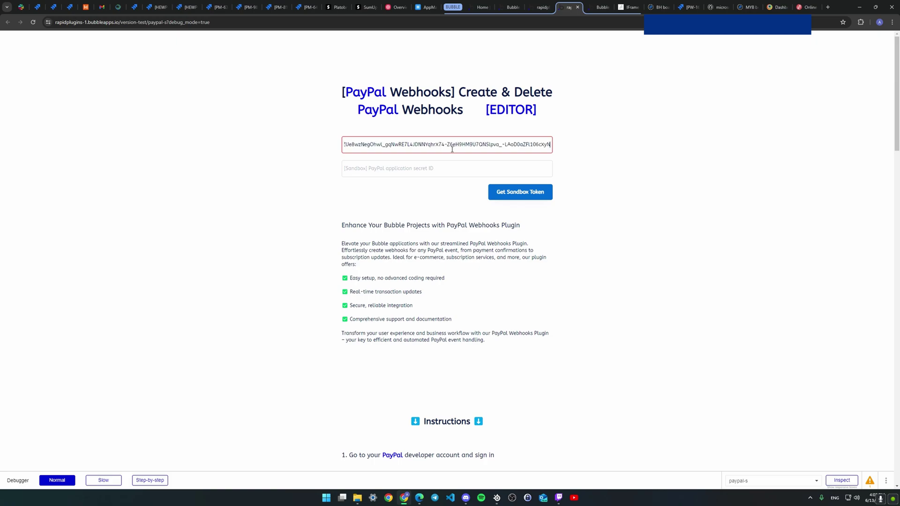
# Copy the app's Secret key 1 from the PayPal Developer Dashboard and return to the demo page's sandbox application secret field in Chrome
pyautogui.click(613, 199)
pyautogui.hotkey('alt', 'Tab')
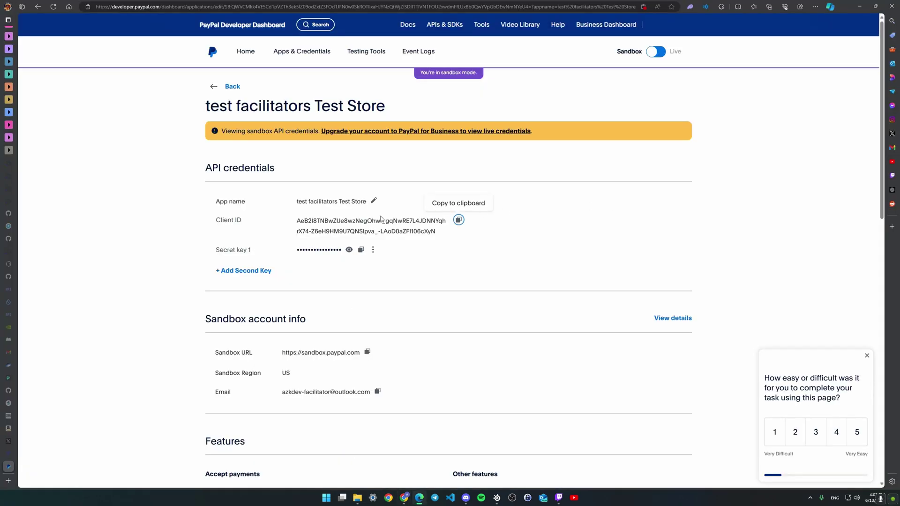
pyautogui.click(360, 250)
pyautogui.hotkey('alt', 'Tab')
pyautogui.click(398, 168)
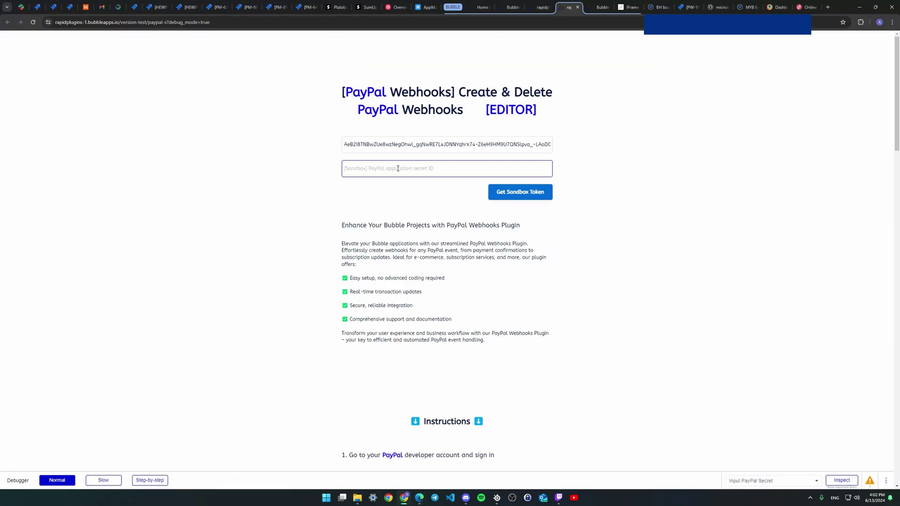
# Paste the copied secret key into the PayPal Developer Dashboard browser's address bar to verify it, and discard it there
pyautogui.hotkey('alt', 'Tab')
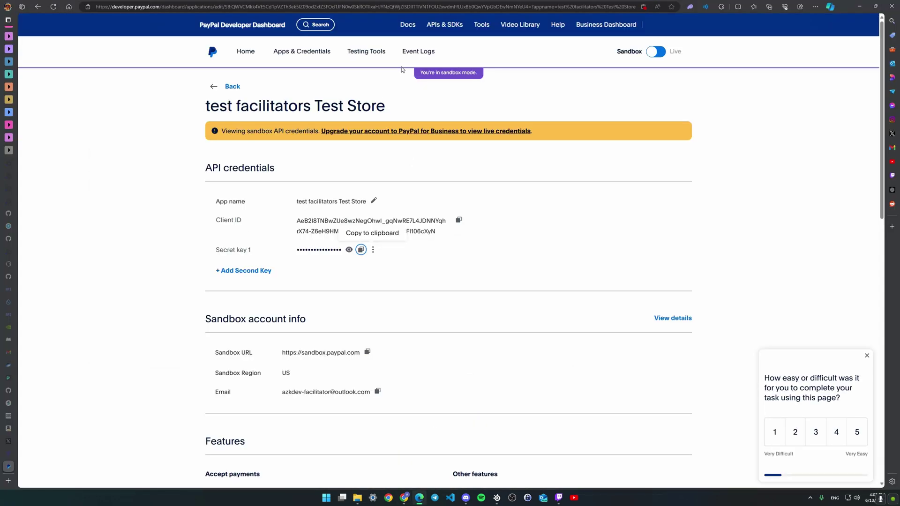
pyautogui.click(383, 8)
pyautogui.hotkey('ctrl', 'v')
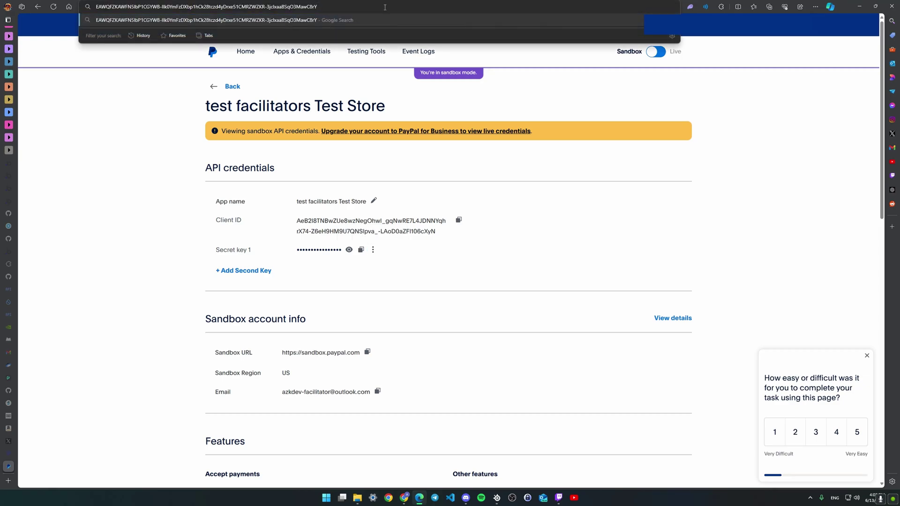
pyautogui.hotkey('ctrl', 'a')
pyautogui.press('Escape')
# Return to the demo page in Chrome and paste the copied secret key into the sandbox PayPal application secret field
pyautogui.hotkey('alt', 'Tab')
pyautogui.click(397, 175)
pyautogui.click(422, 168)
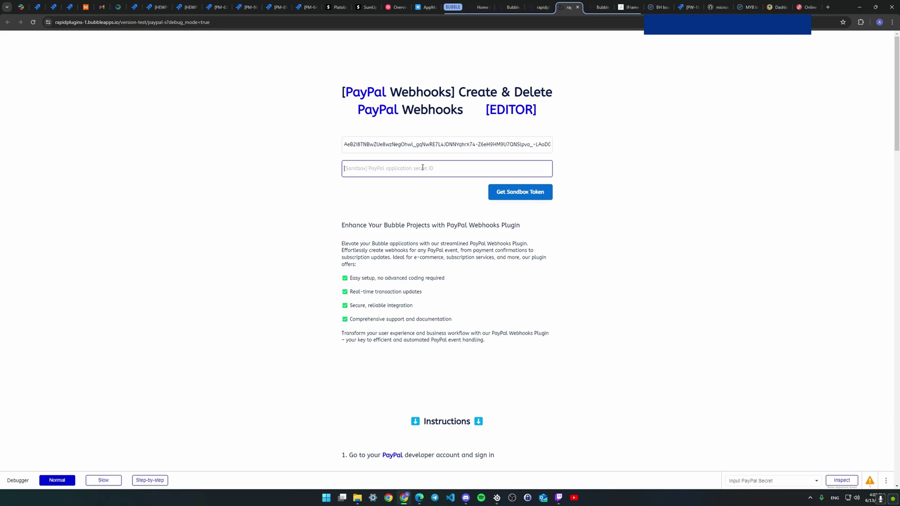
pyautogui.hotkey('ctrl', 'v')
pyautogui.click(610, 201)
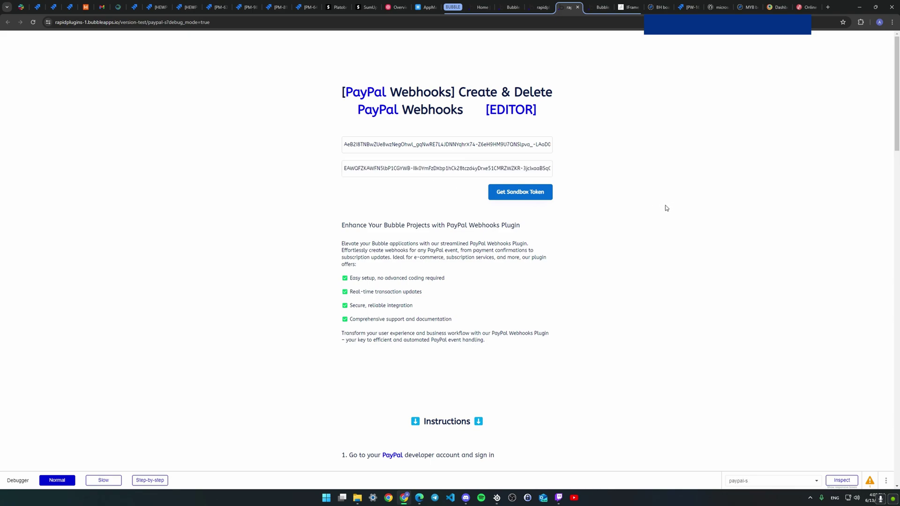
# Get the sandbox token on the demo page using the entered application ID and secret
pyautogui.click(515, 195)
pyautogui.scroll(-2, 255, 285)
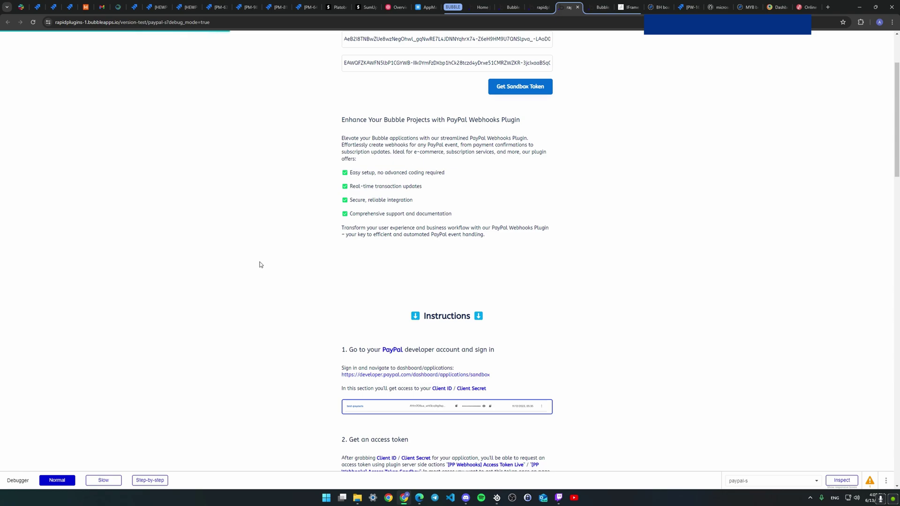
pyautogui.scroll(2, 298, 197)
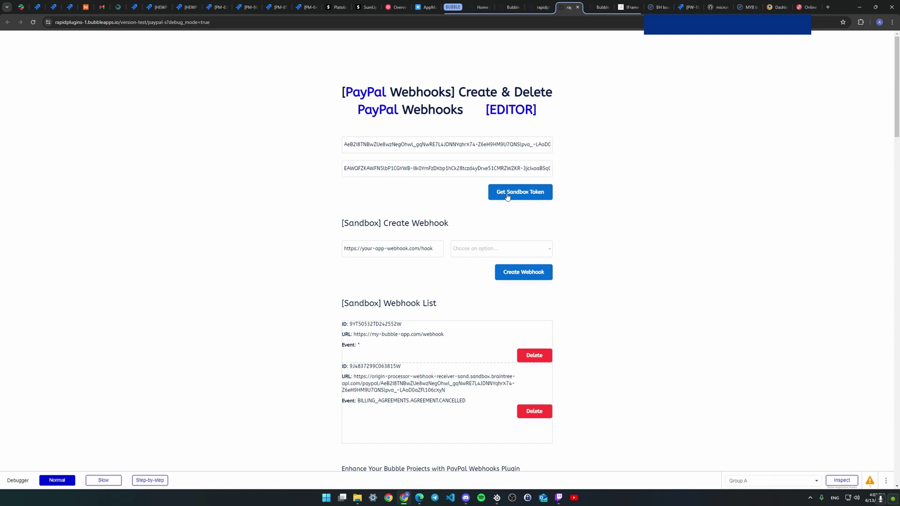
# Examine the URL and event of each webhook in the demo page's Sandbox Webhook List
pyautogui.scroll(-2, 537, 235)
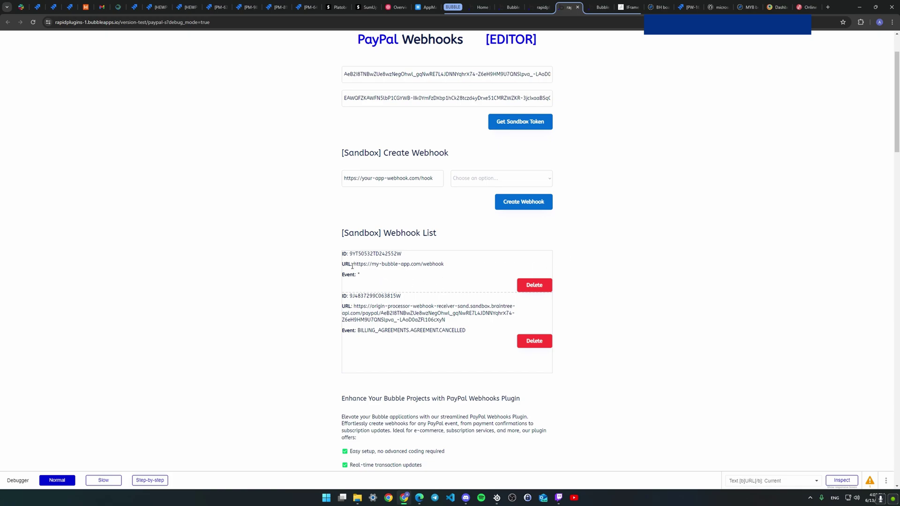
pyautogui.moveTo(361, 265); pyautogui.dragTo(452, 268)
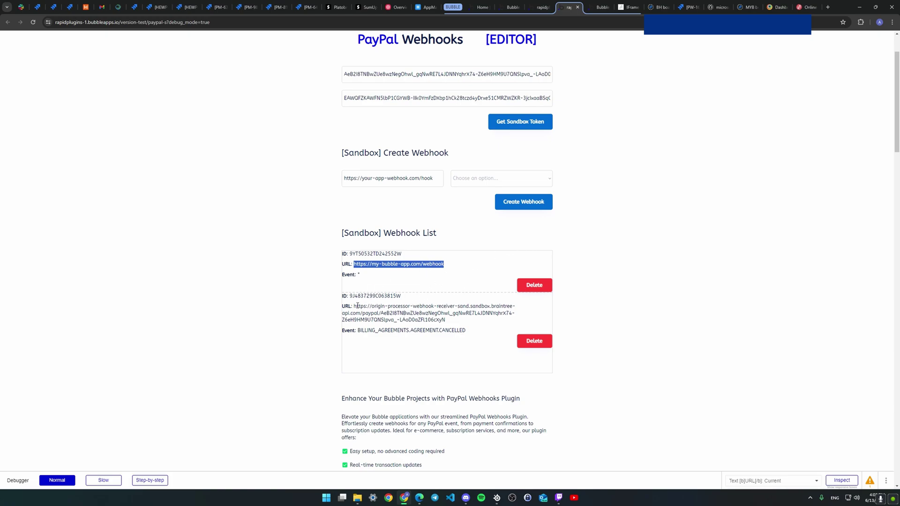
pyautogui.moveTo(355, 307); pyautogui.dragTo(475, 331)
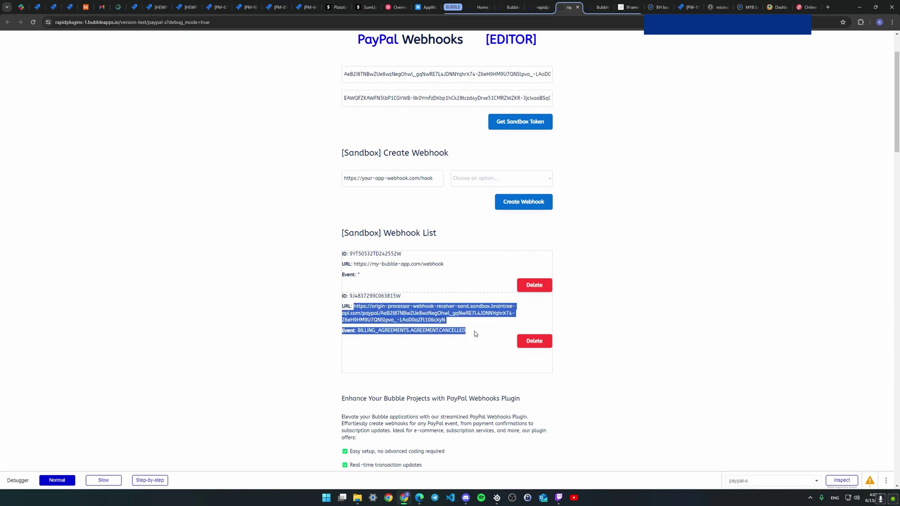
pyautogui.click(475, 331)
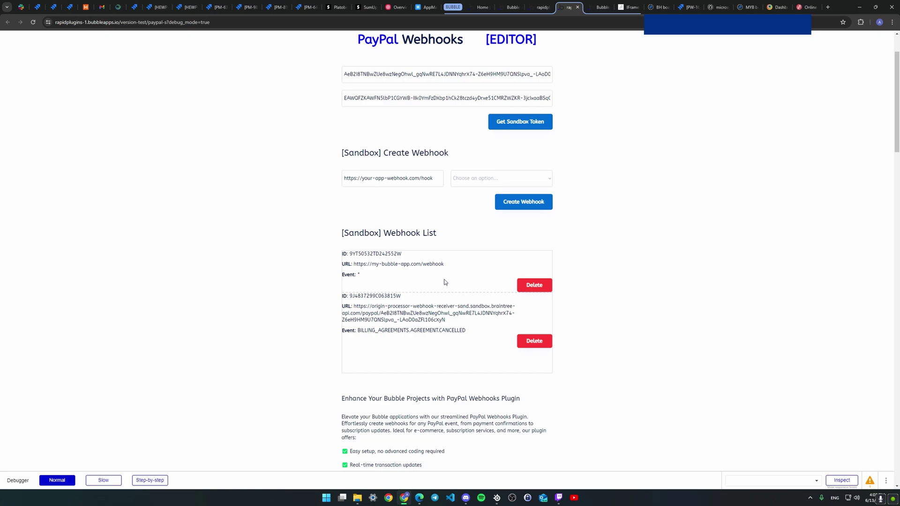
pyautogui.scroll(-2, 444, 231)
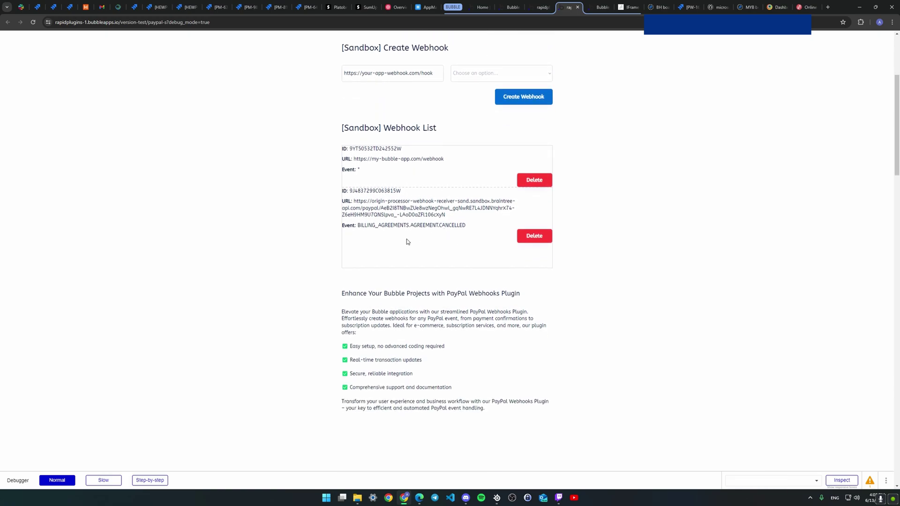
pyautogui.scroll(2, 407, 241)
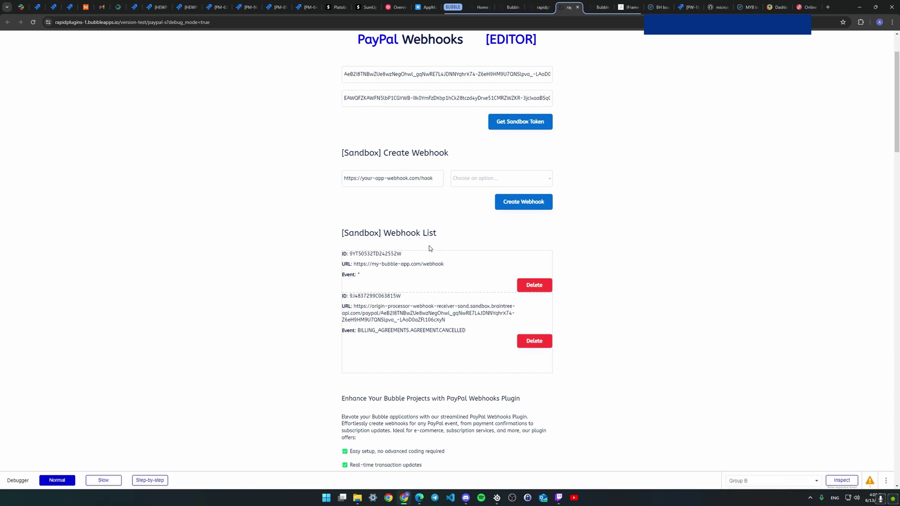
pyautogui.click(417, 186)
pyautogui.click(422, 226)
pyautogui.scroll(1, 418, 225)
pyautogui.click(402, 214)
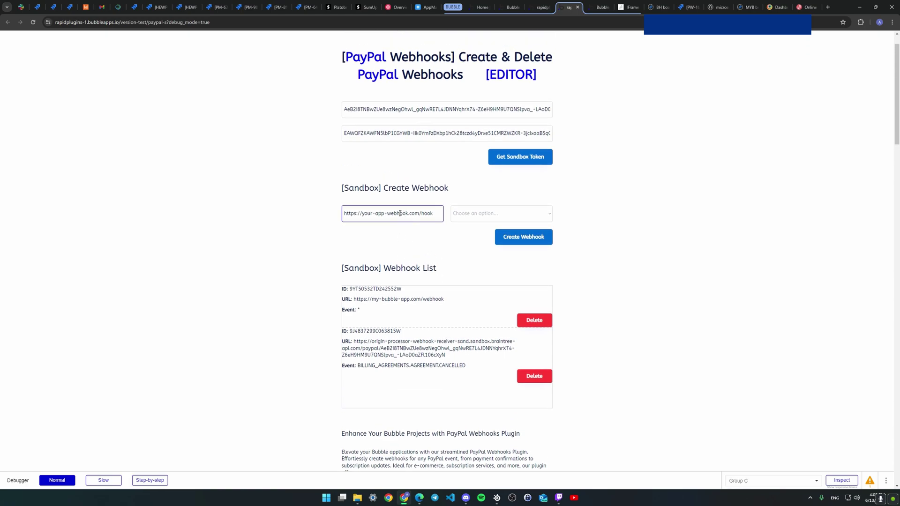
pyautogui.moveTo(346, 214); pyautogui.dragTo(374, 213)
pyautogui.click(387, 214)
pyautogui.moveTo(439, 216); pyautogui.dragTo(300, 211)
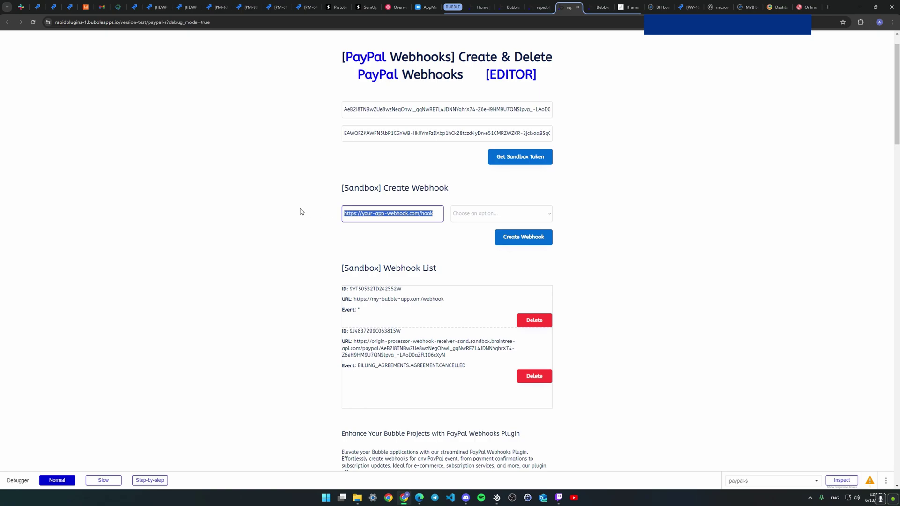
pyautogui.click(480, 215)
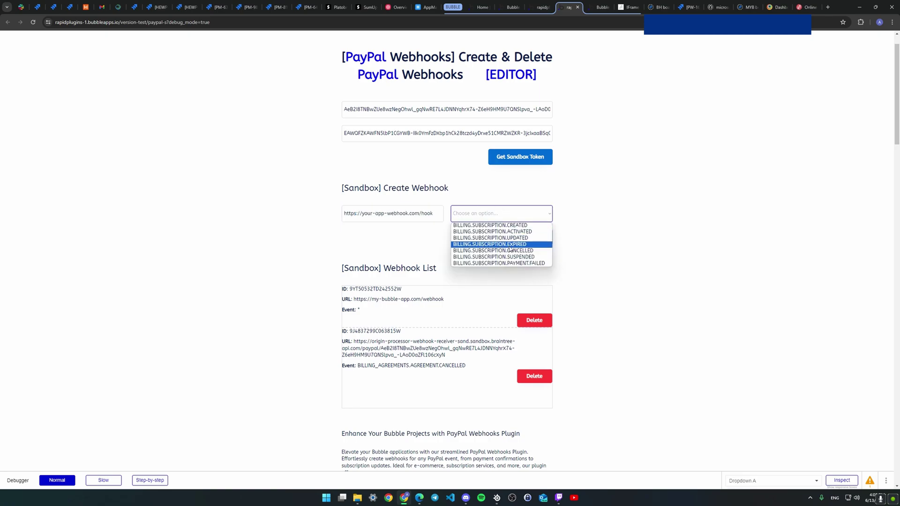
pyautogui.click(494, 227)
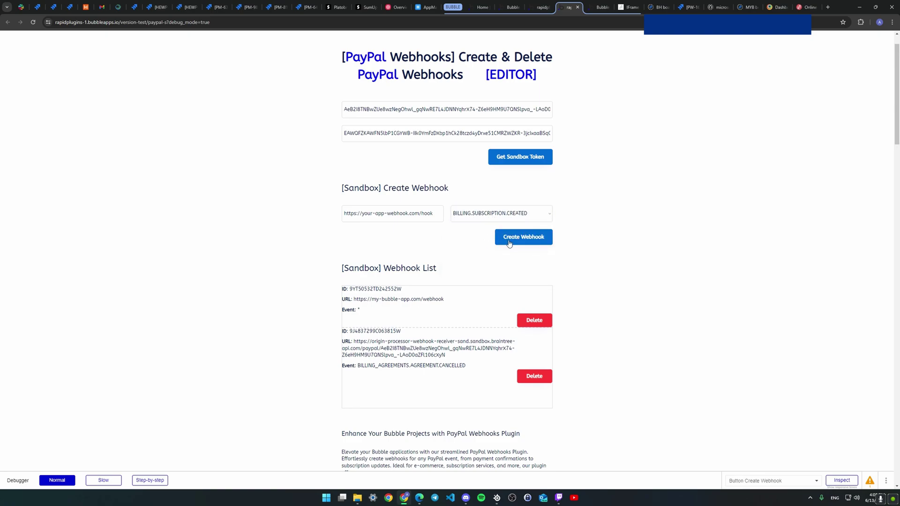
pyautogui.click(512, 241)
pyautogui.scroll(-2, 414, 268)
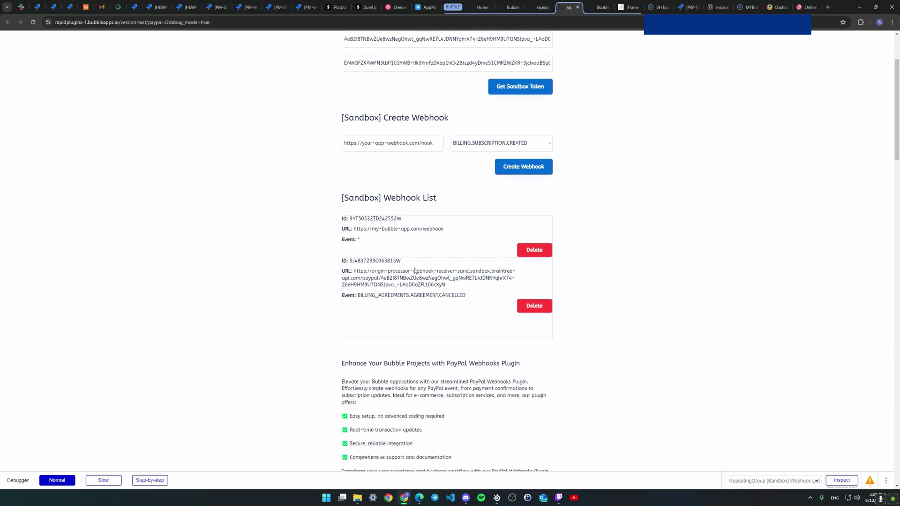
pyautogui.scroll(-2, 415, 270)
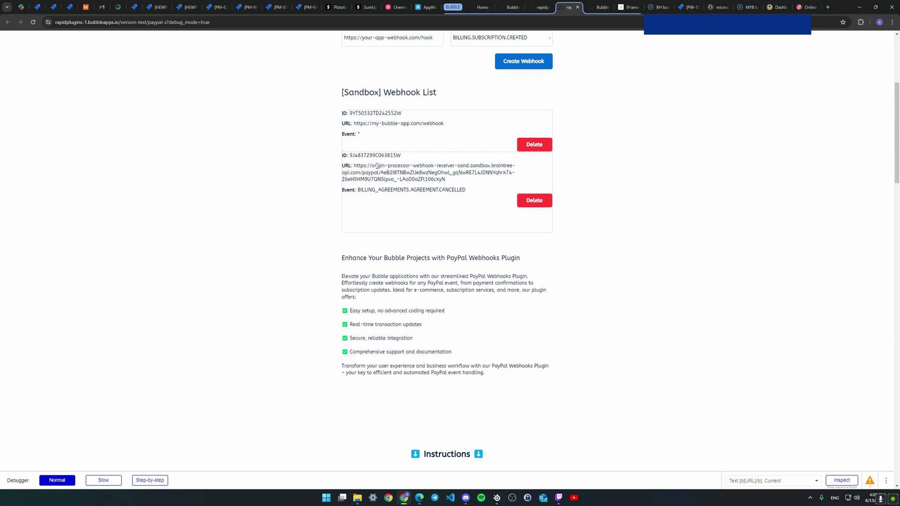
pyautogui.scroll(2, 492, 175)
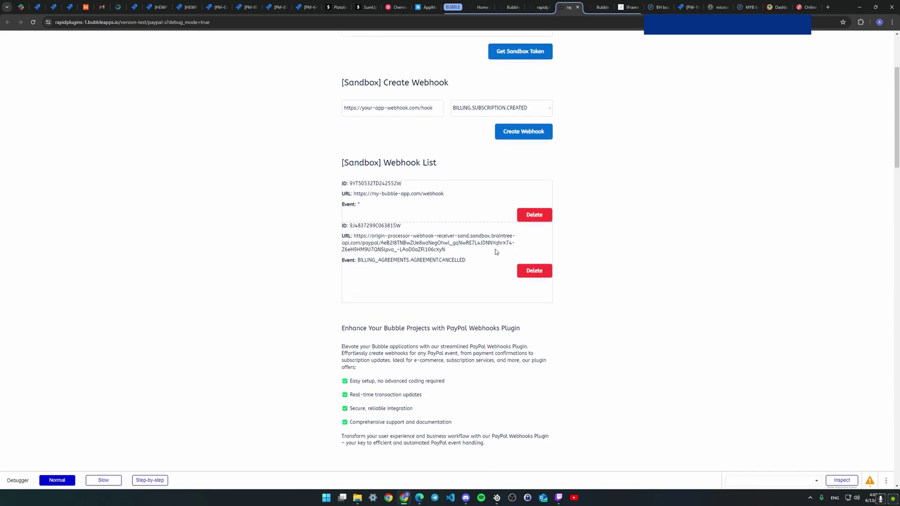
# Switch to the PayPal Developer Dashboard, reload the app page, and check the new webhook's URL and tracked event under Sandbox Webhooks
pyautogui.click(418, 500)
pyautogui.scroll(-7, 357, 422)
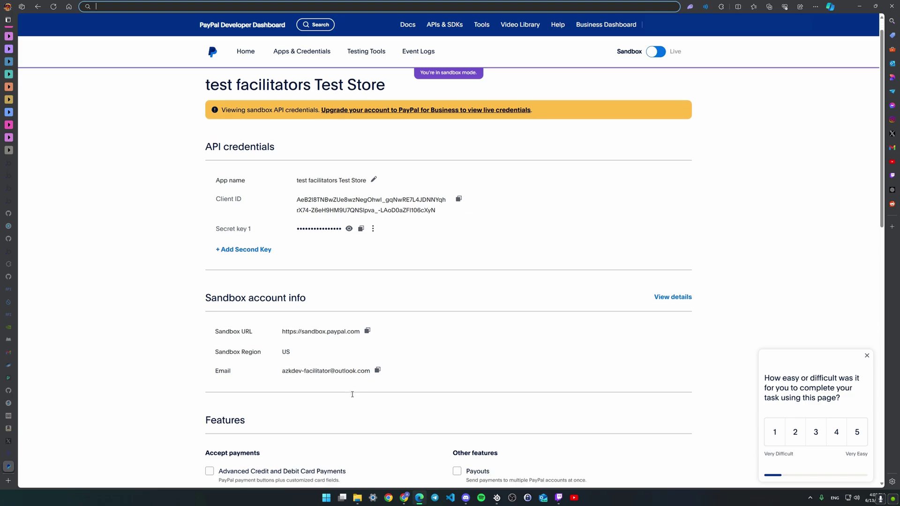
pyautogui.scroll(-4, 352, 394)
pyautogui.scroll(-2, 352, 394)
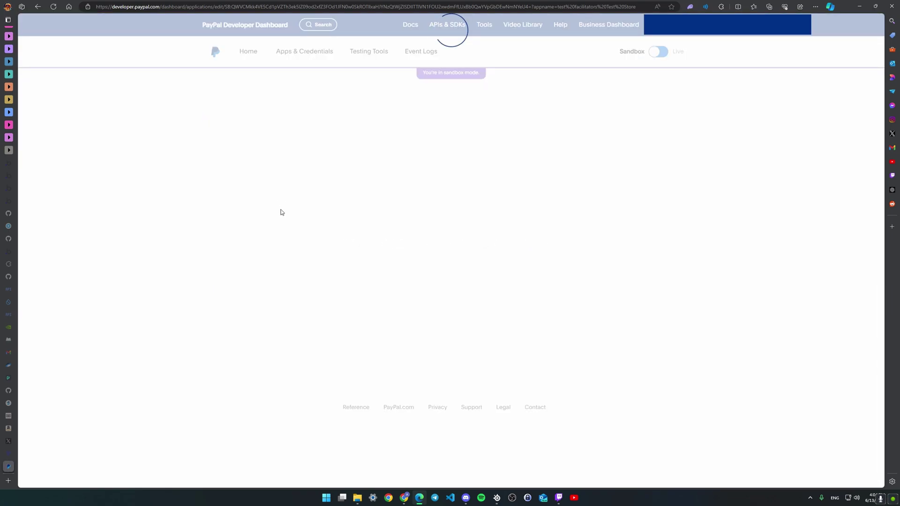
pyautogui.scroll(-5, 282, 212)
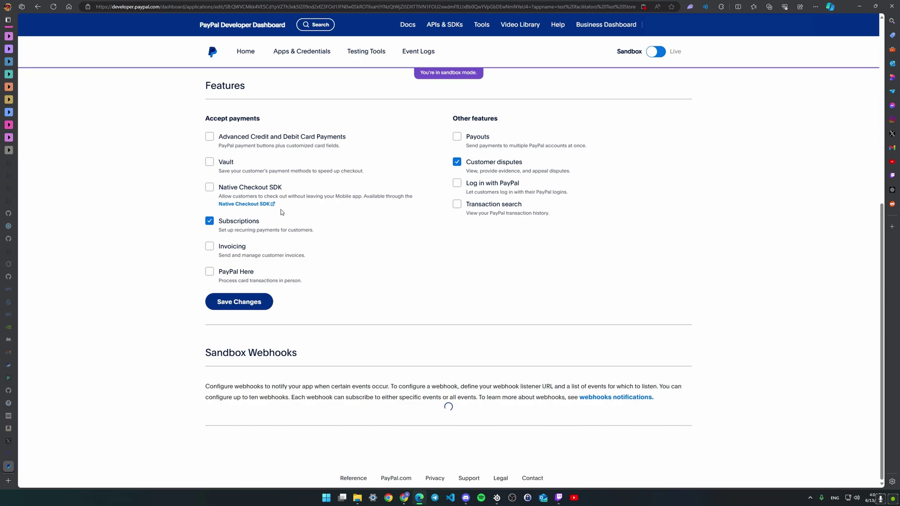
pyautogui.scroll(-5, 469, 364)
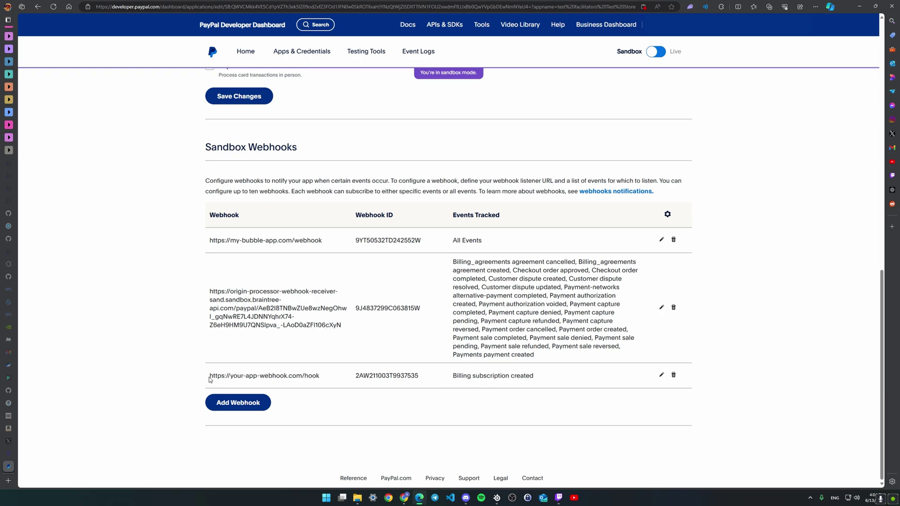
pyautogui.moveTo(210, 378); pyautogui.dragTo(319, 381)
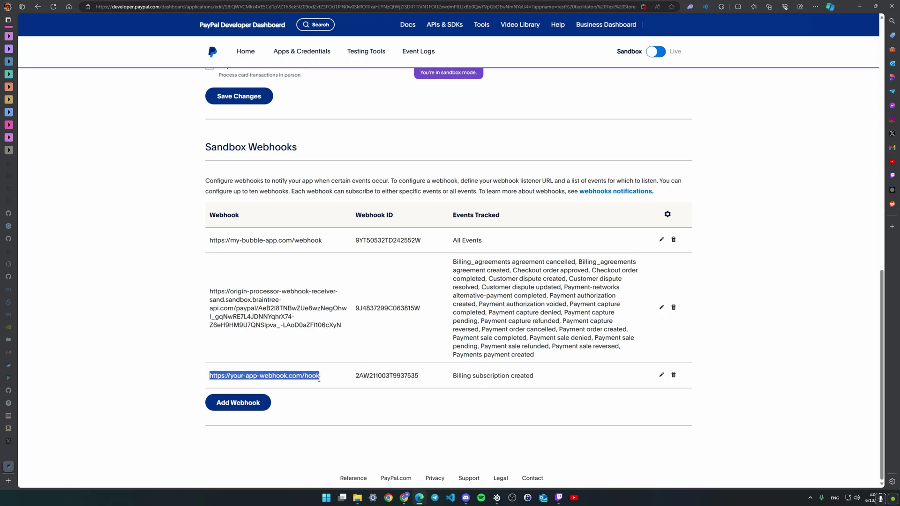
pyautogui.moveTo(456, 376); pyautogui.dragTo(527, 377)
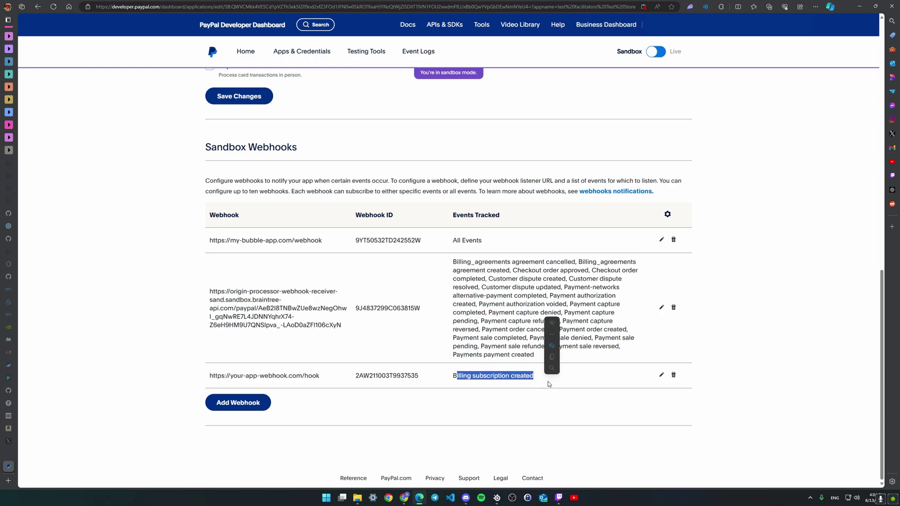
pyautogui.click(510, 410)
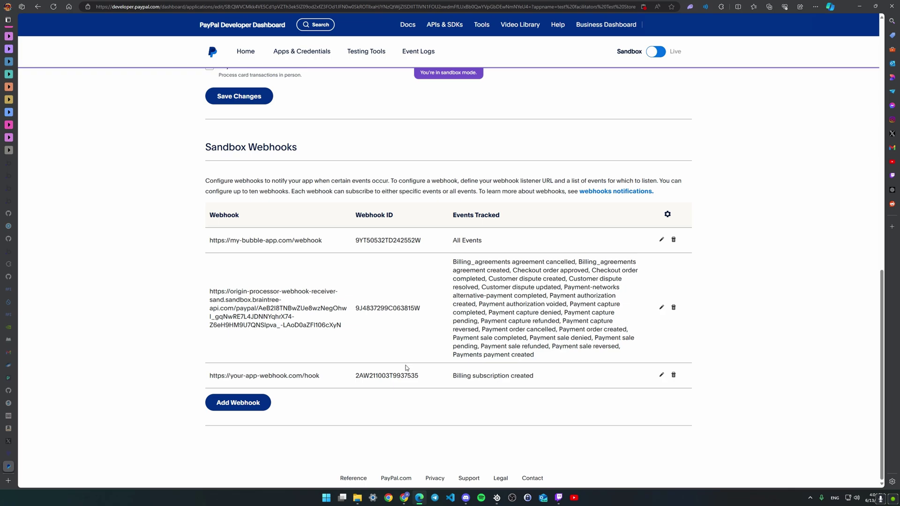